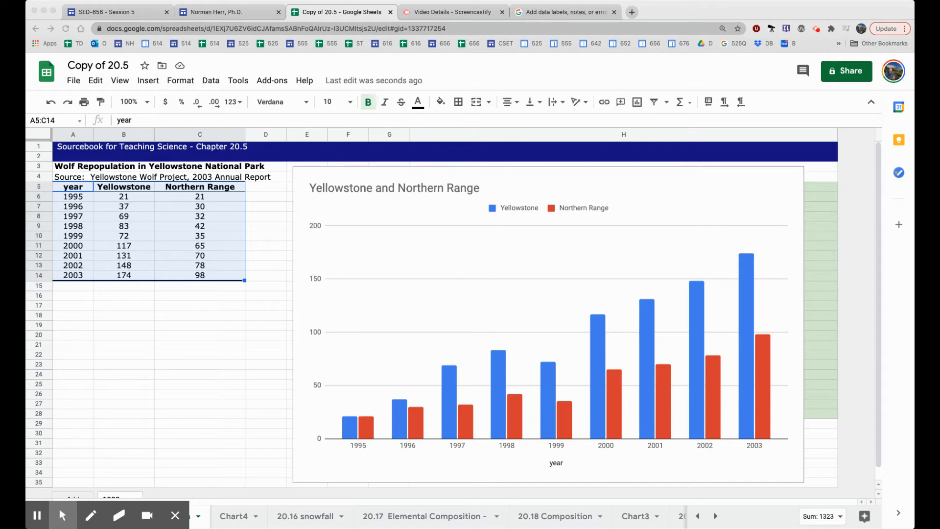
# Open the wolf chart's editor on Customize with the Series section expanded
pyautogui.click(723, 188)
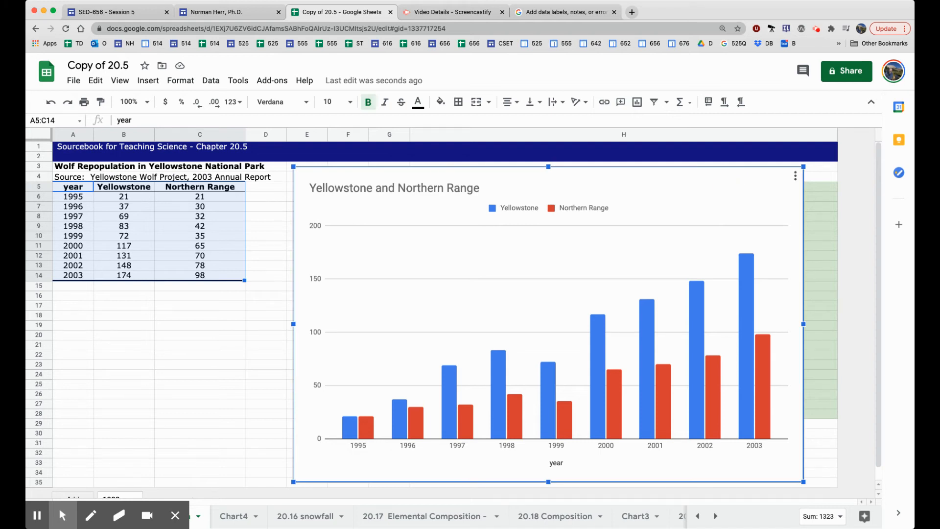
pyautogui.click(795, 175)
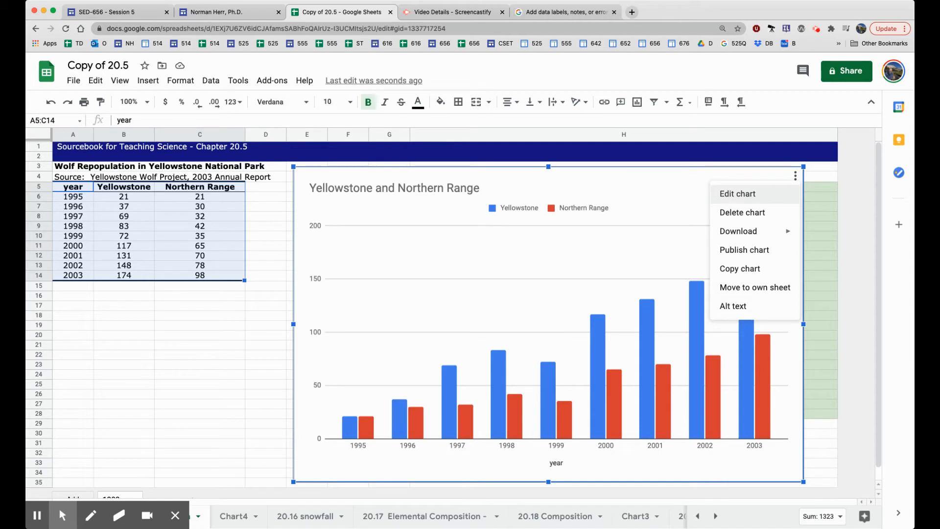
pyautogui.click(737, 193)
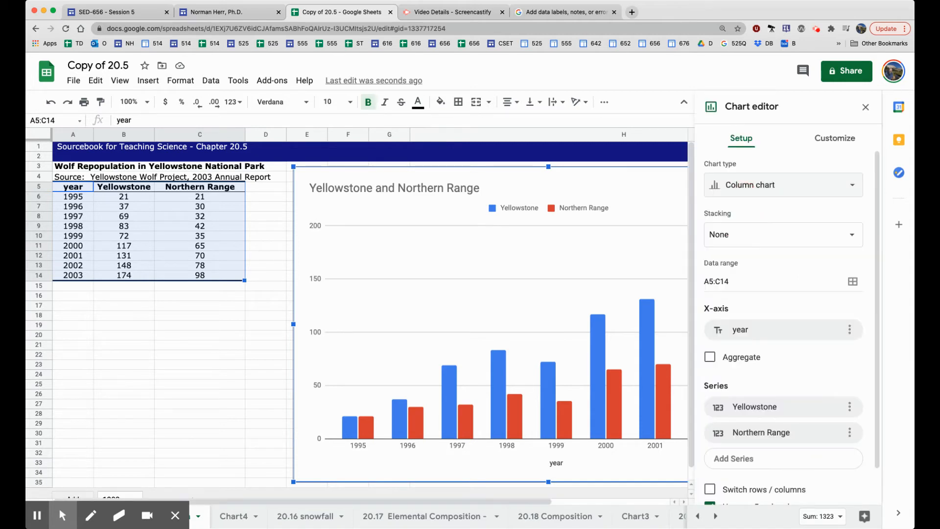
pyautogui.click(647, 381)
pyautogui.click(834, 138)
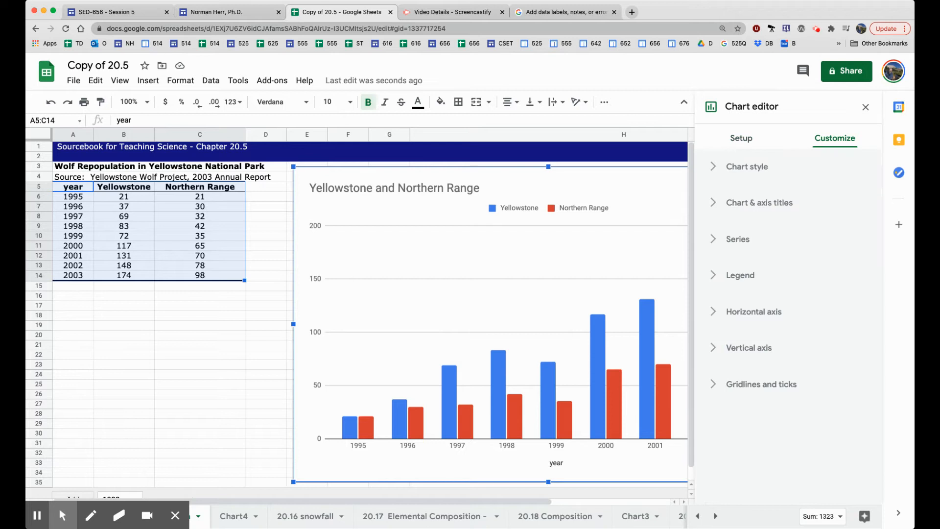
pyautogui.click(740, 240)
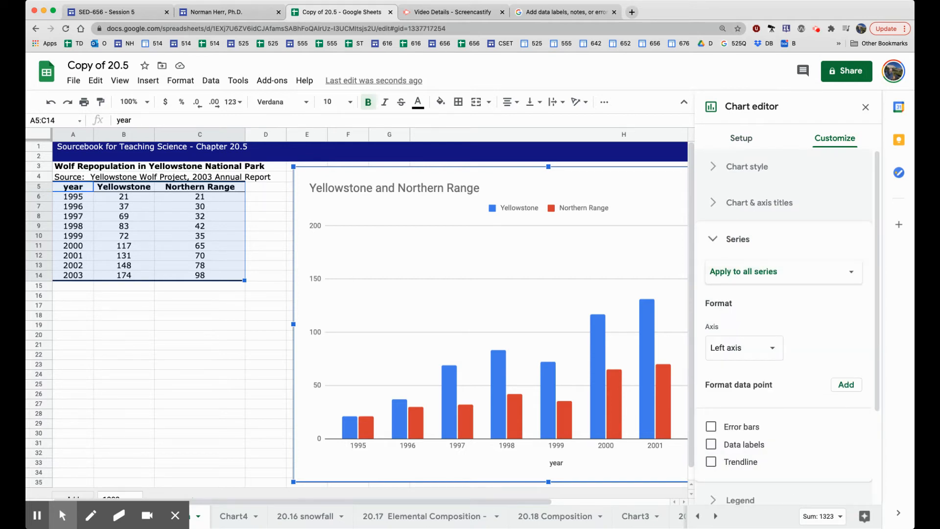
pyautogui.scroll(-3, 787, 328)
pyautogui.scroll(1, 787, 328)
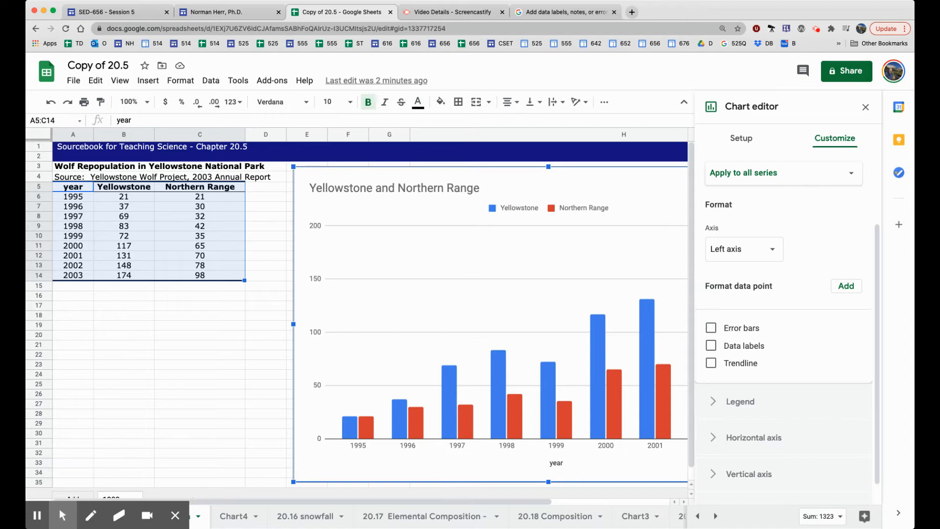
# Add Yellowstone: 1999 as a formatted data point and recolour it light blue
pyautogui.click(845, 285)
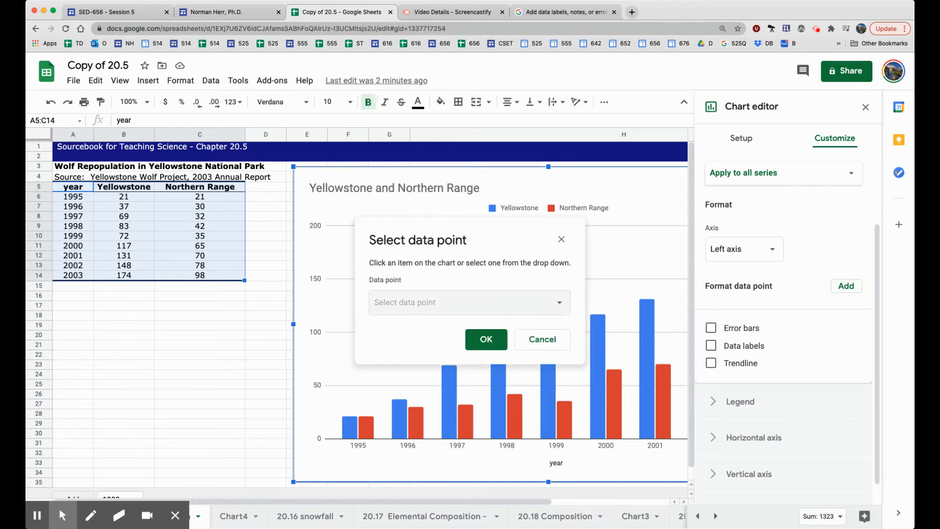
pyautogui.click(559, 302)
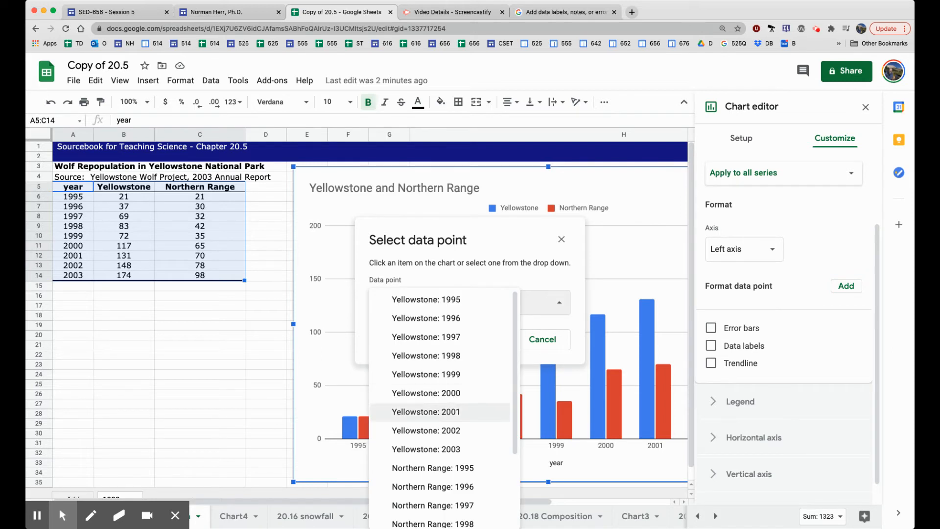
pyautogui.click(436, 374)
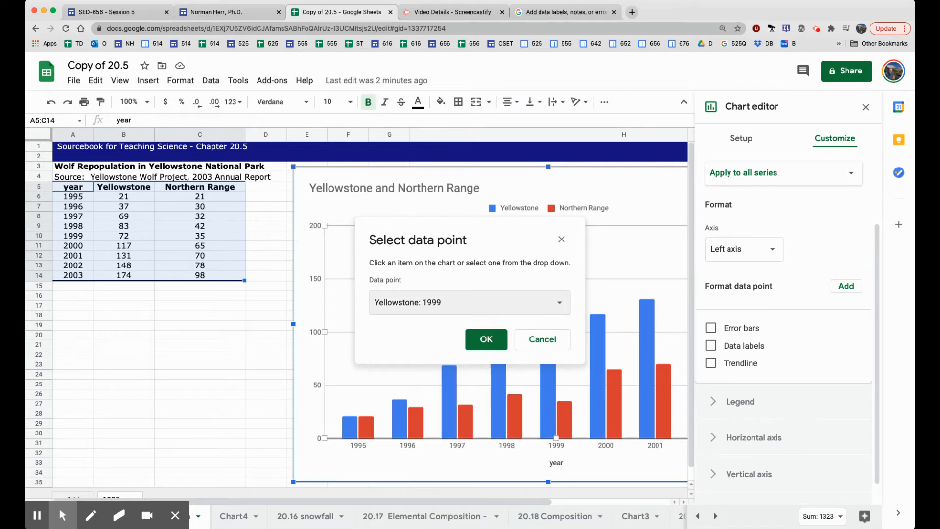
pyautogui.click(486, 338)
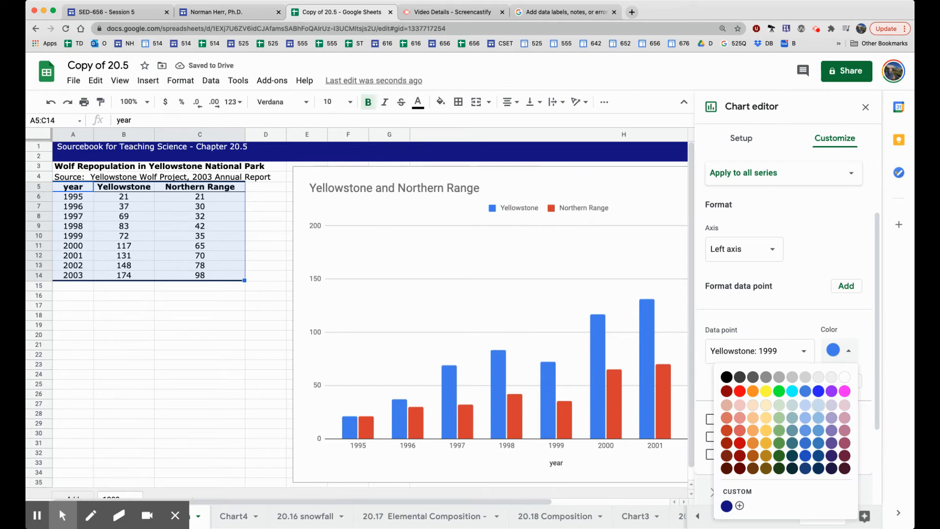
pyautogui.click(818, 404)
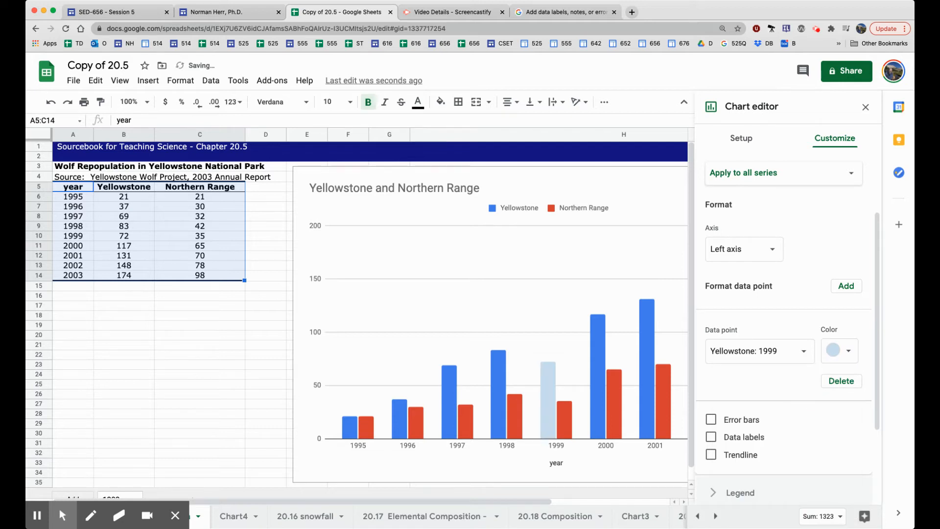
pyautogui.click(839, 350)
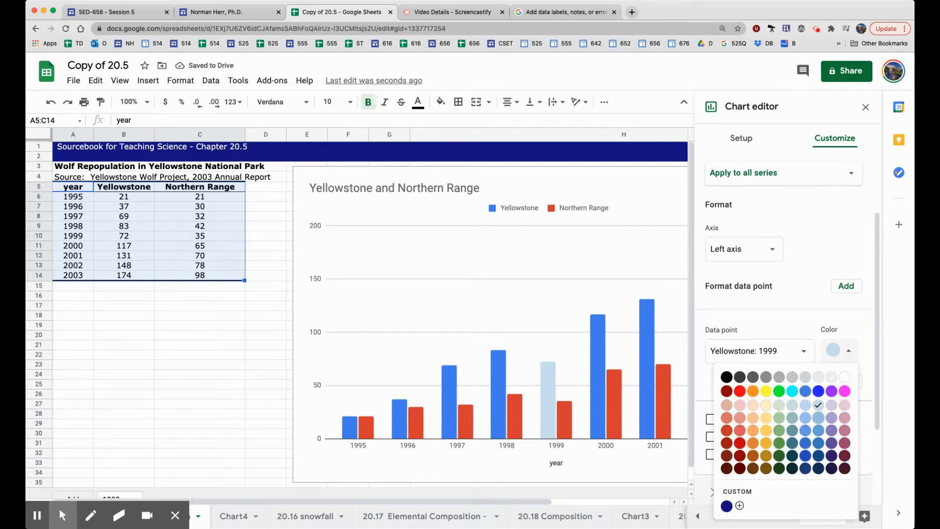
pyautogui.click(817, 418)
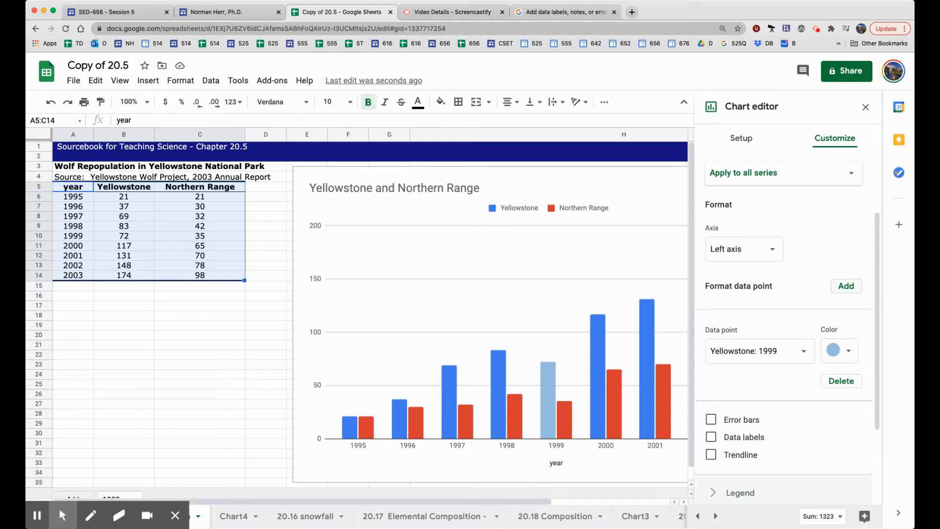
# Add Northern Range: 1999 as a formatted data point, colour it light red, and close the editor
pyautogui.click(846, 285)
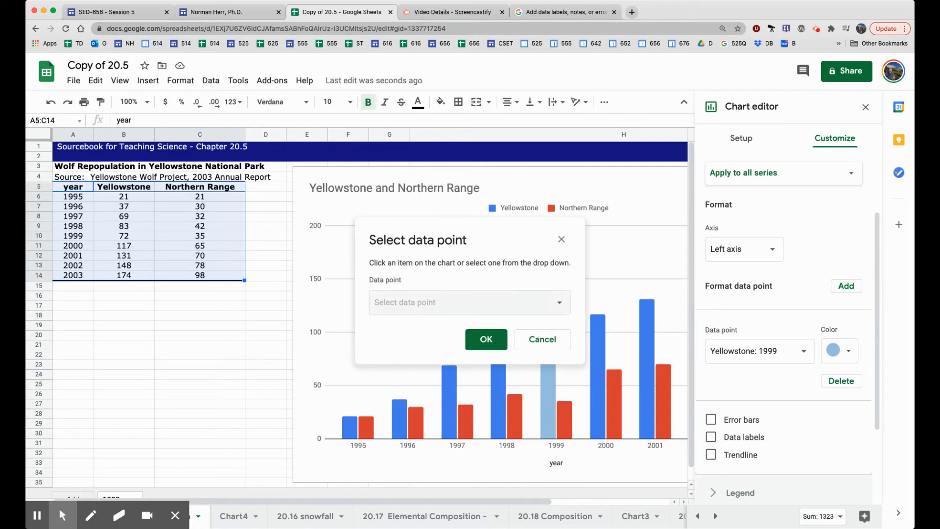
pyautogui.click(559, 302)
pyautogui.scroll(-5, 441, 392)
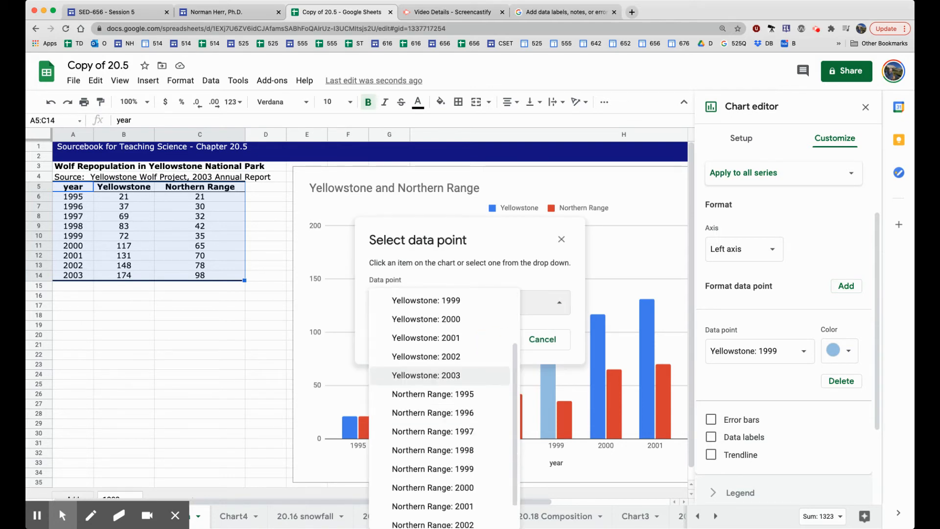
pyautogui.click(446, 439)
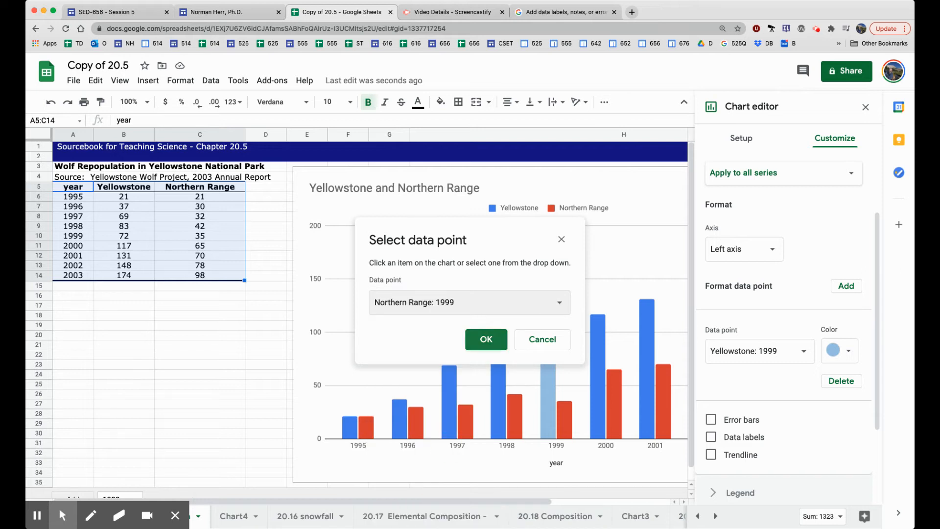
pyautogui.click(486, 339)
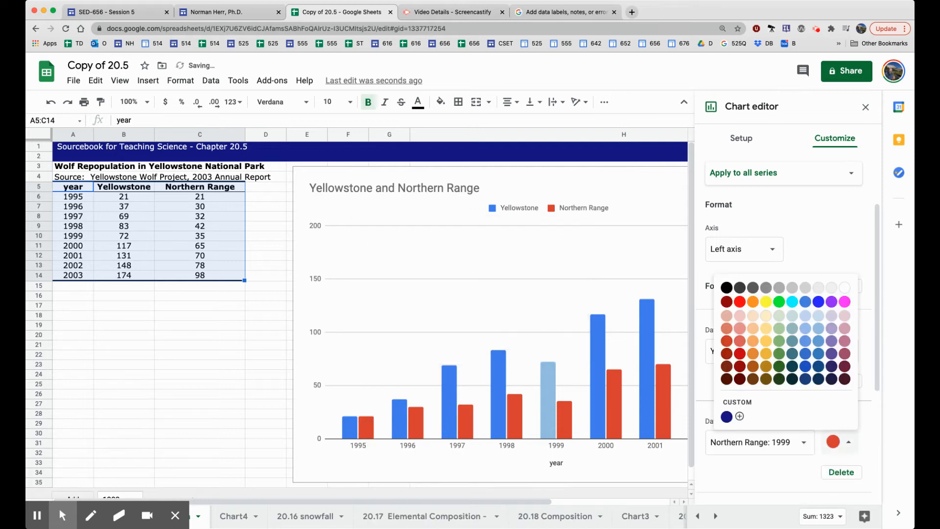
pyautogui.click(740, 328)
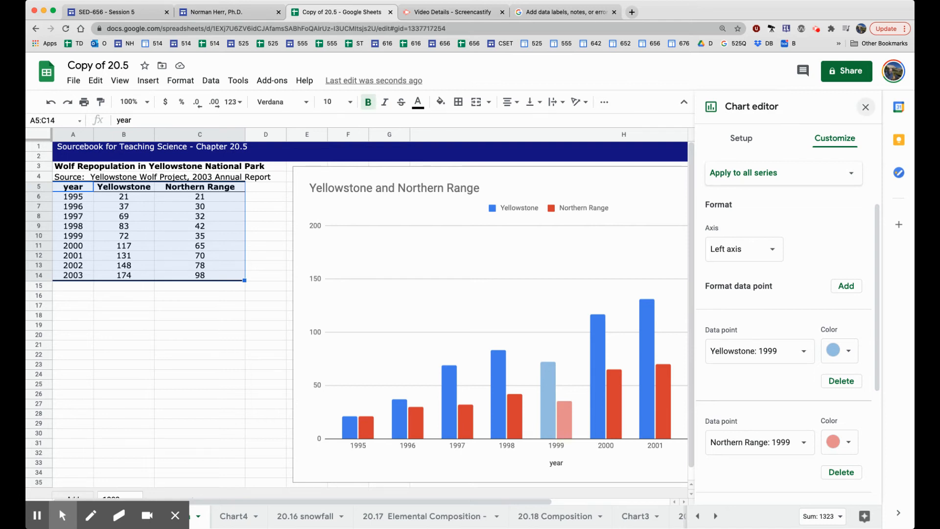
pyautogui.click(864, 107)
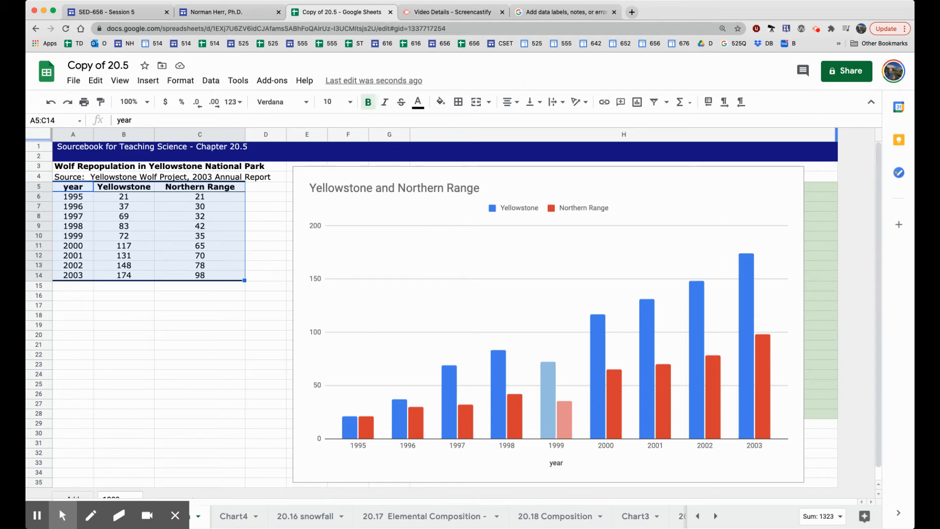
# Reopen the chart editor and add labels to the X-axis 'year' series above each bar pair
pyautogui.click(759, 186)
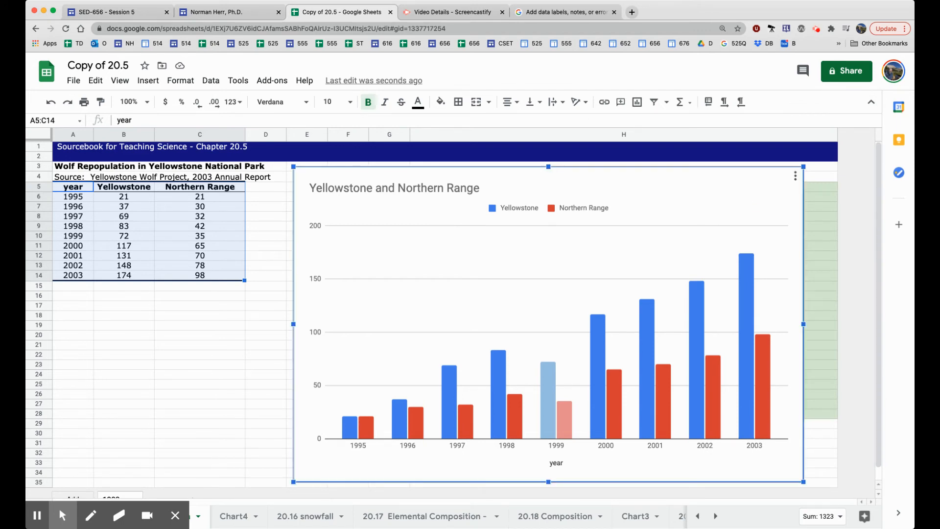
pyautogui.click(794, 176)
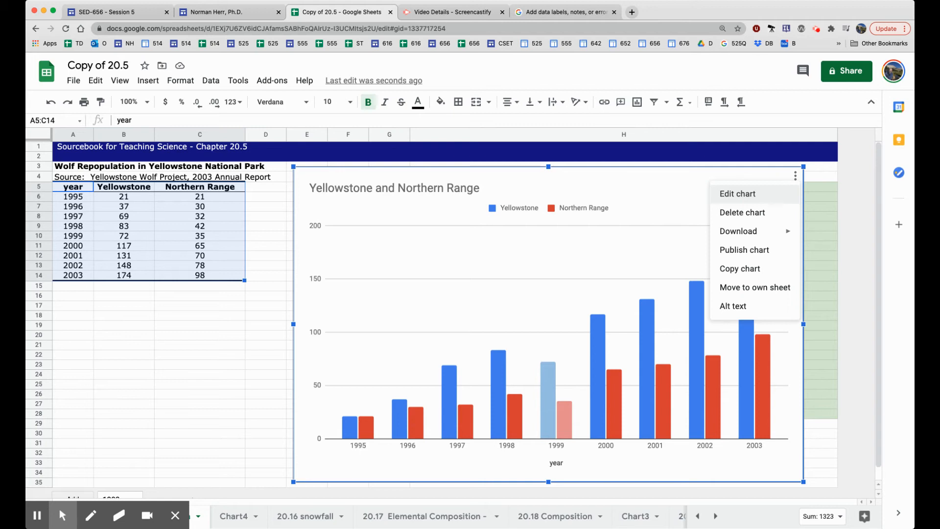
pyautogui.click(737, 194)
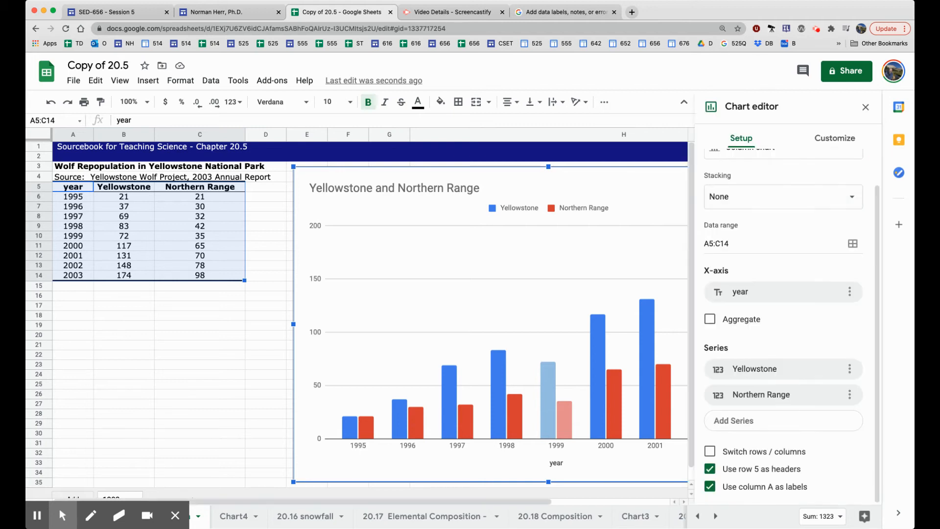
pyautogui.scroll(1, 783, 323)
pyautogui.scroll(1, 783, 323)
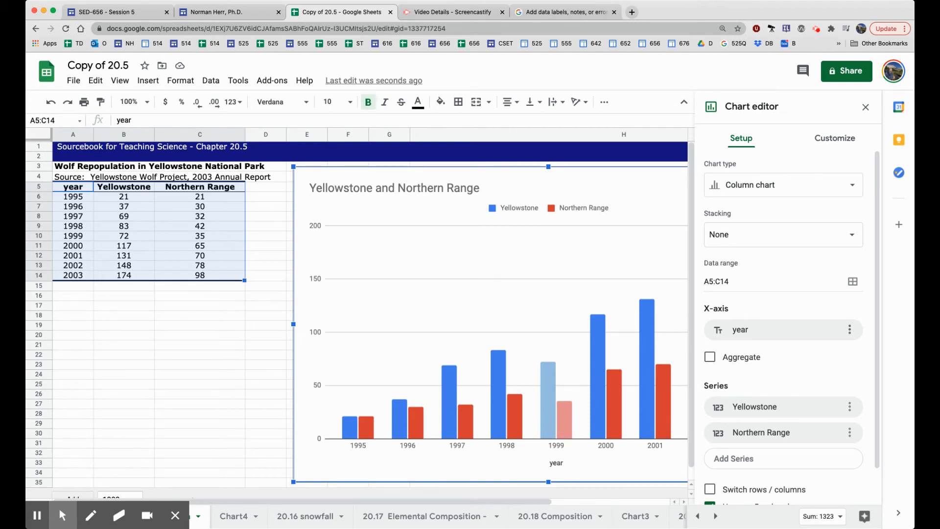
pyautogui.click(849, 329)
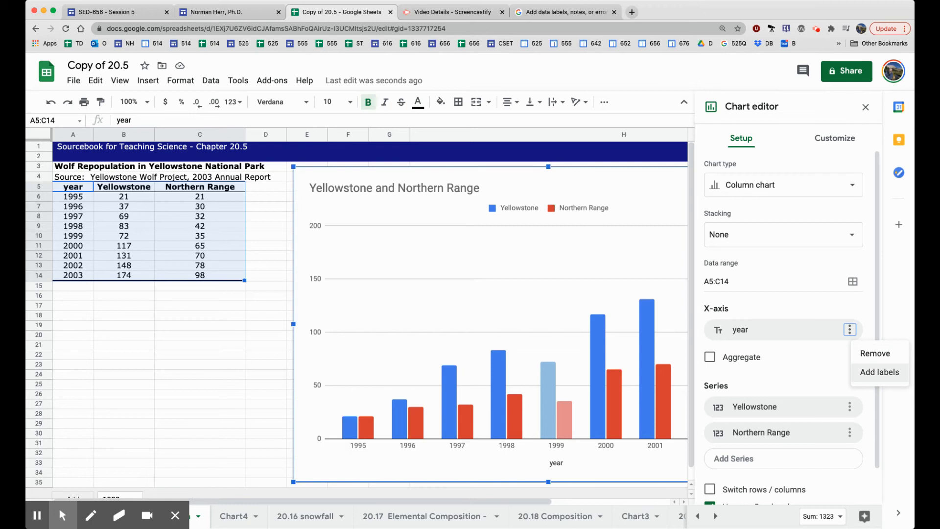
pyautogui.click(879, 372)
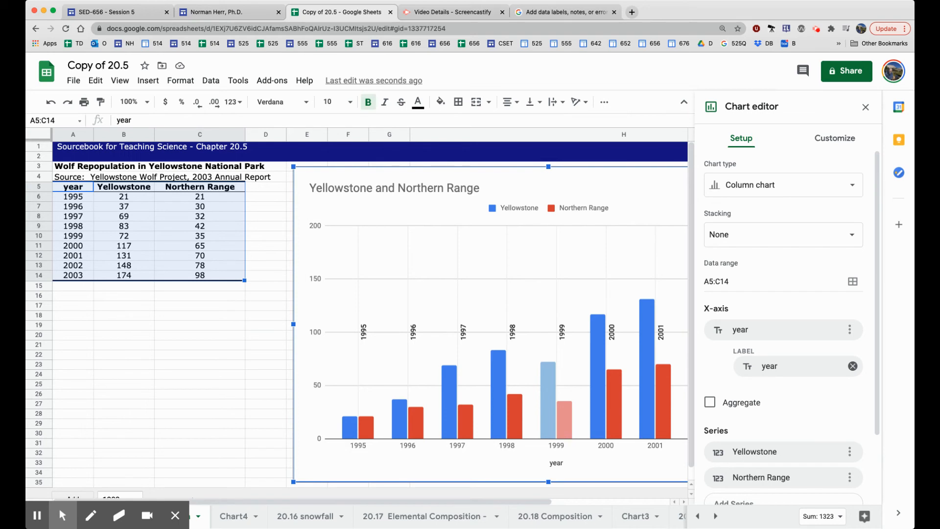
pyautogui.click(265, 198)
# Enter the heading NOTES in D5 and DROUGHT in D10 beside 1999
pyautogui.press('Up')
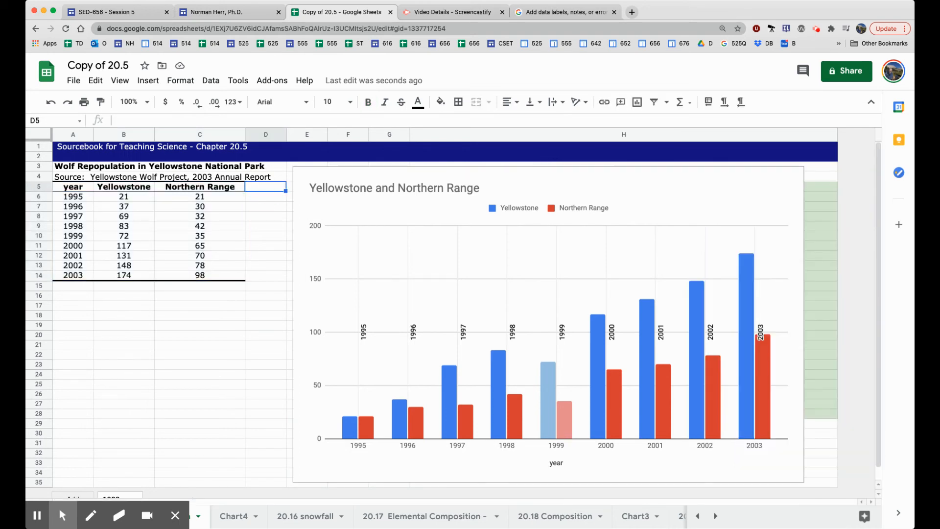
pyautogui.write('NOTES')
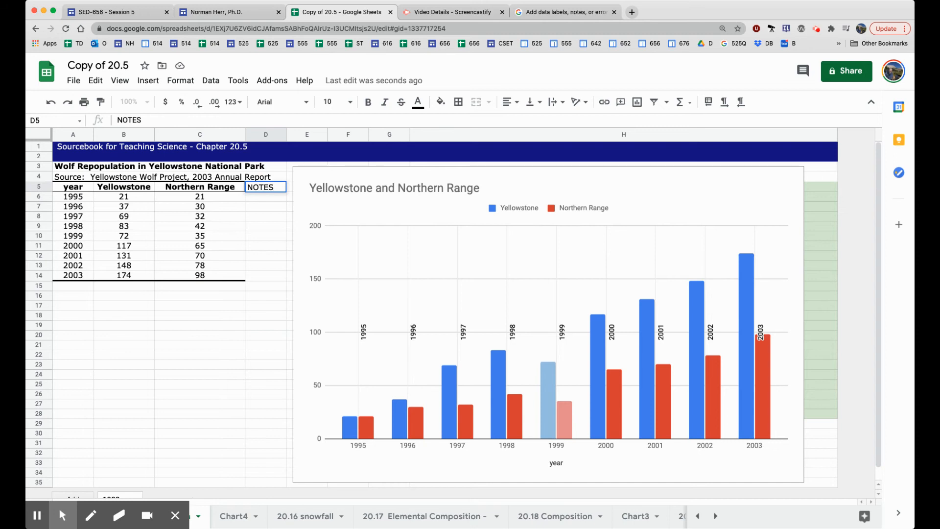
pyautogui.click(199, 236)
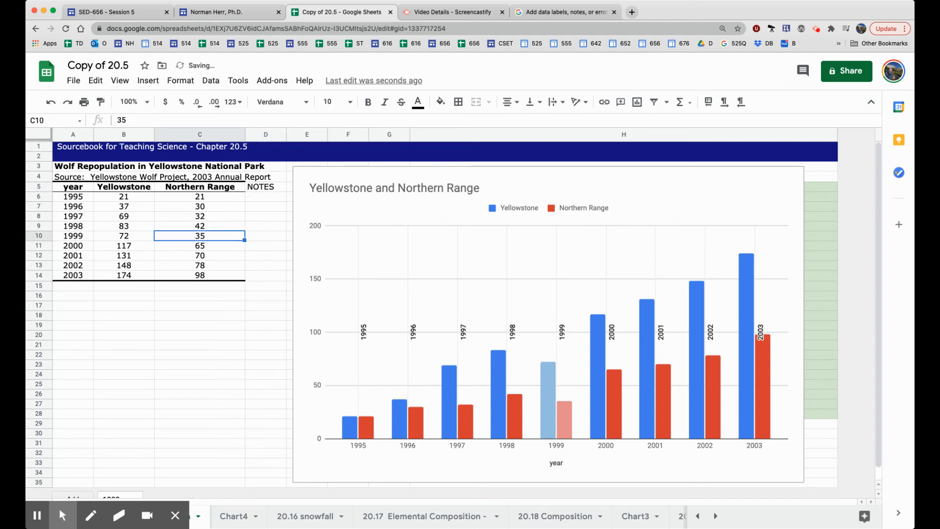
pyautogui.click(252, 236)
pyautogui.write('DROUGHT')
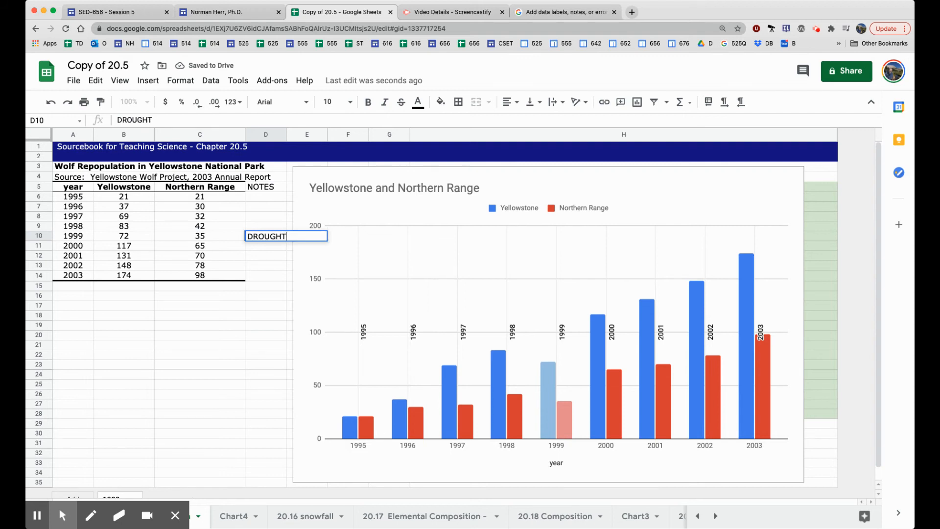
pyautogui.press('Return')
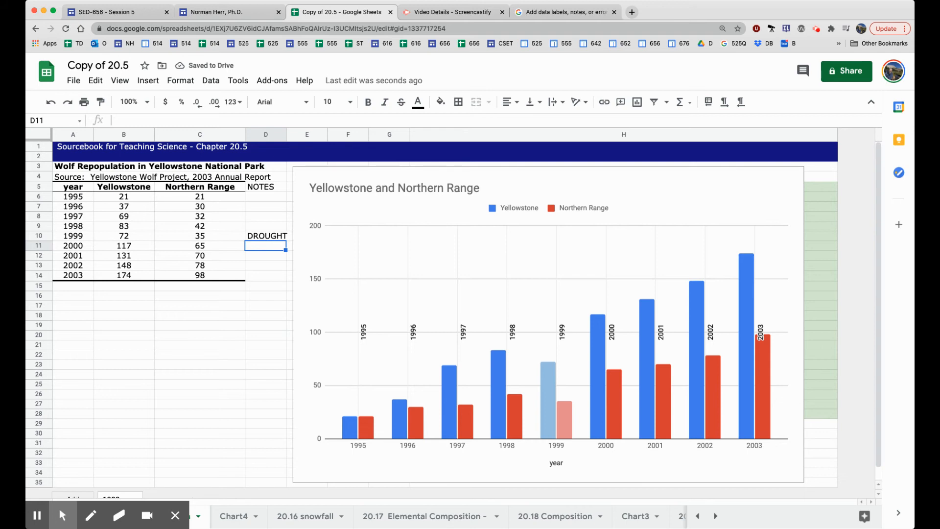
# Set the chart's bar label source to the custom range D5:D14 (NOTES column)
pyautogui.click(715, 191)
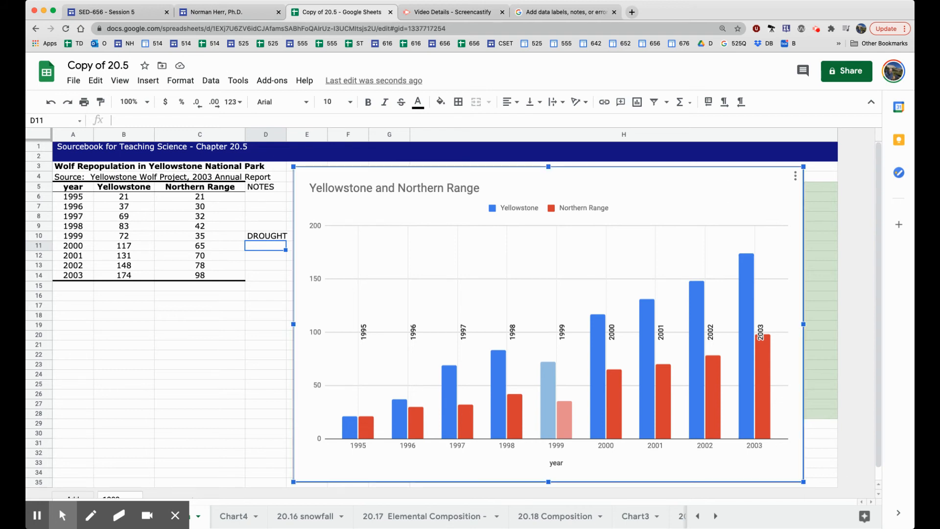
pyautogui.click(795, 175)
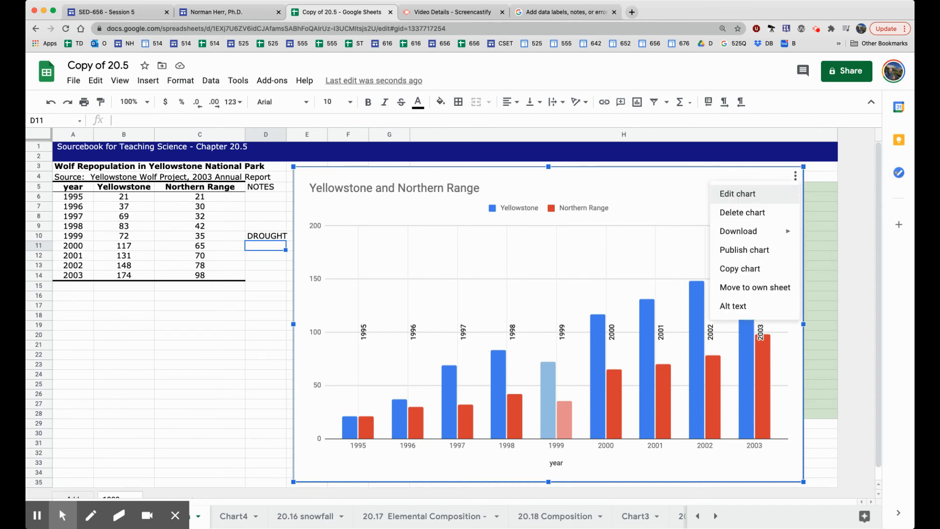
pyautogui.click(764, 193)
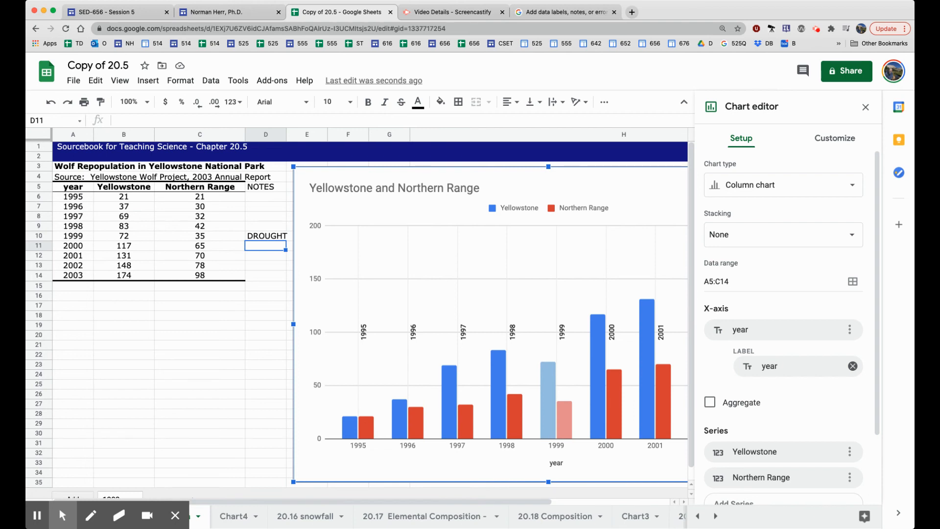
pyautogui.click(783, 366)
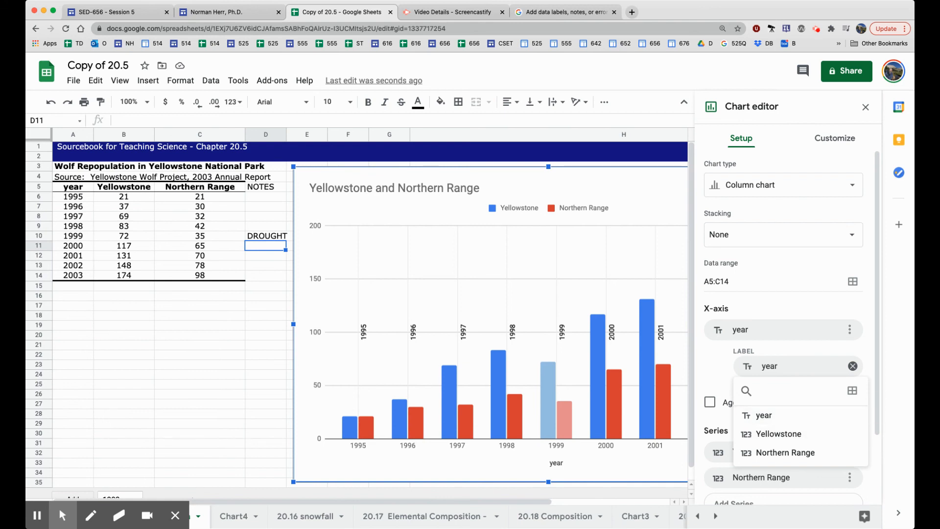
pyautogui.click(852, 390)
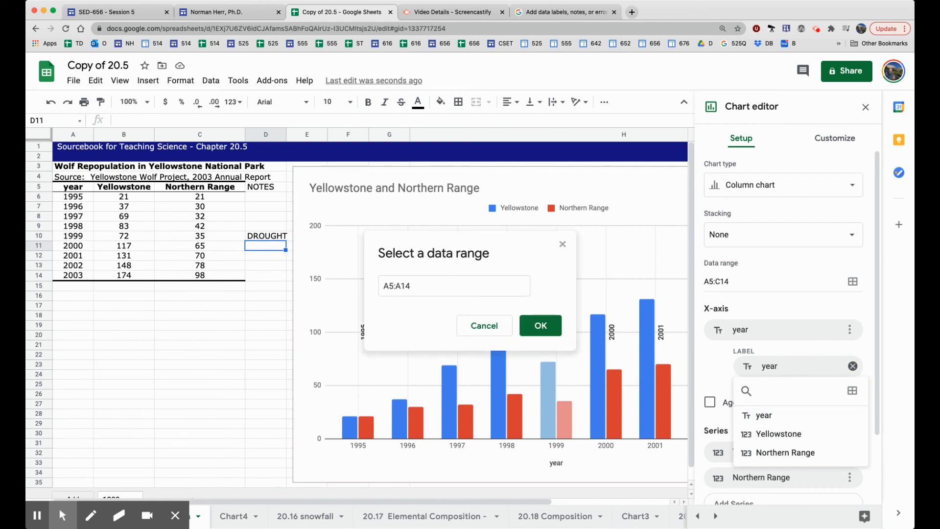
pyautogui.moveTo(264, 187); pyautogui.dragTo(260, 275)
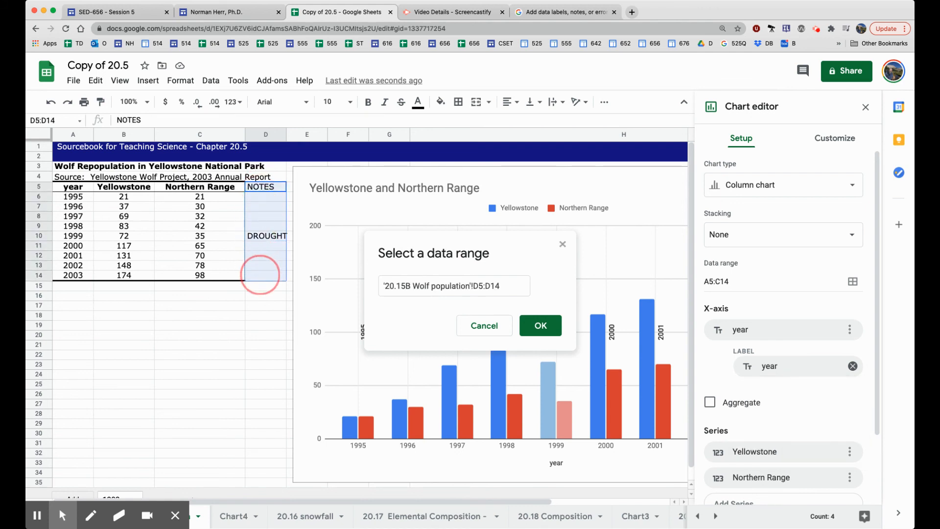
pyautogui.click(540, 325)
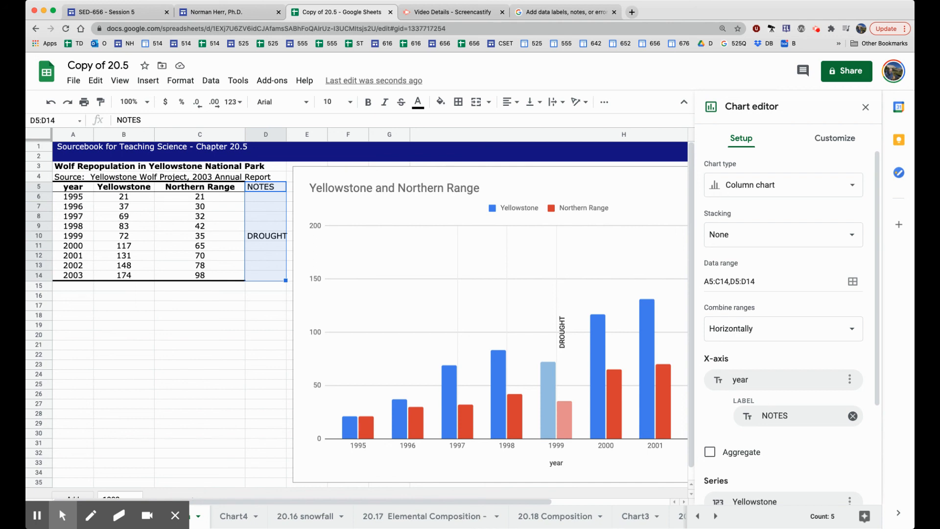
# Enter GOOD RAINFALL in D11 beside the 2000 row
pyautogui.click(265, 245)
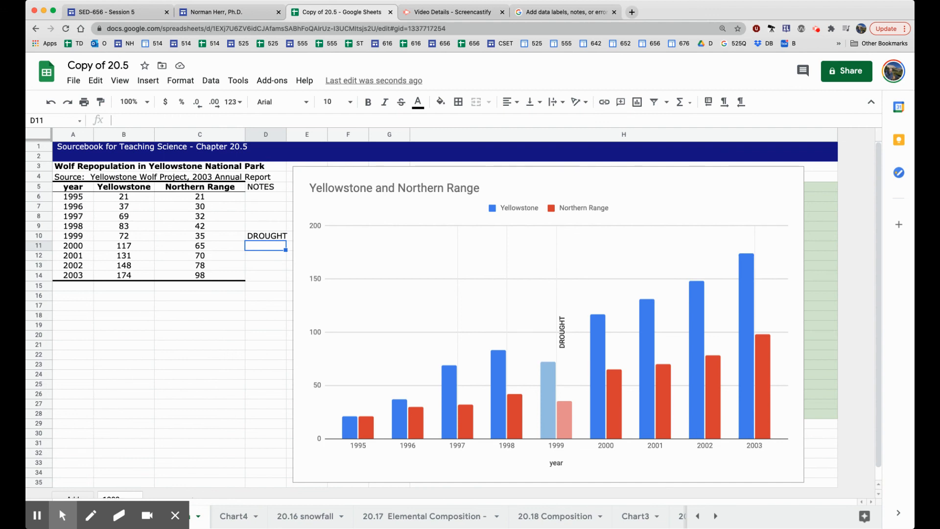
pyautogui.write('GOOD RAI')
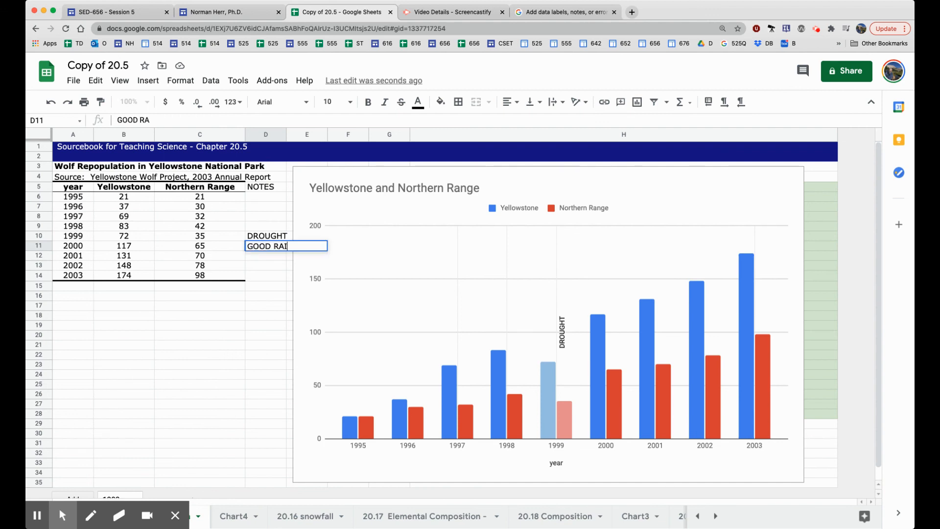
pyautogui.write('NFALL')
pyautogui.press('Return')
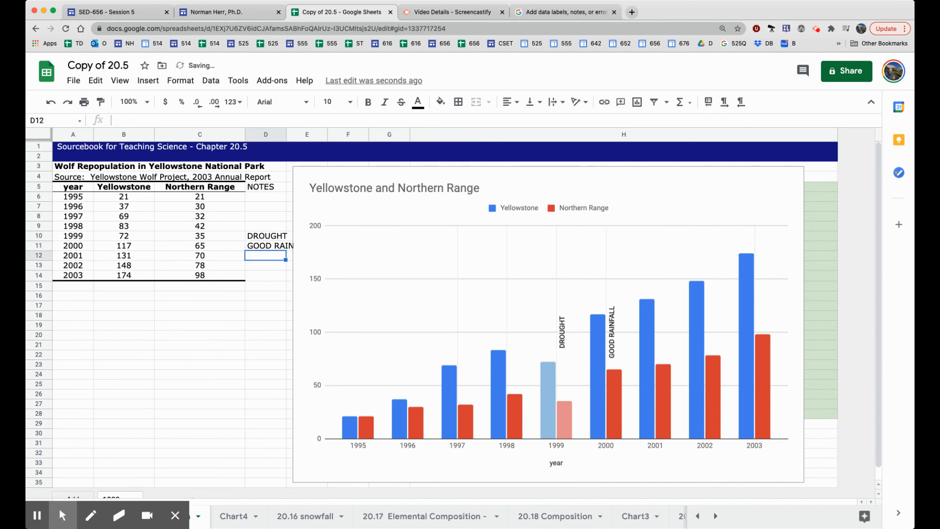